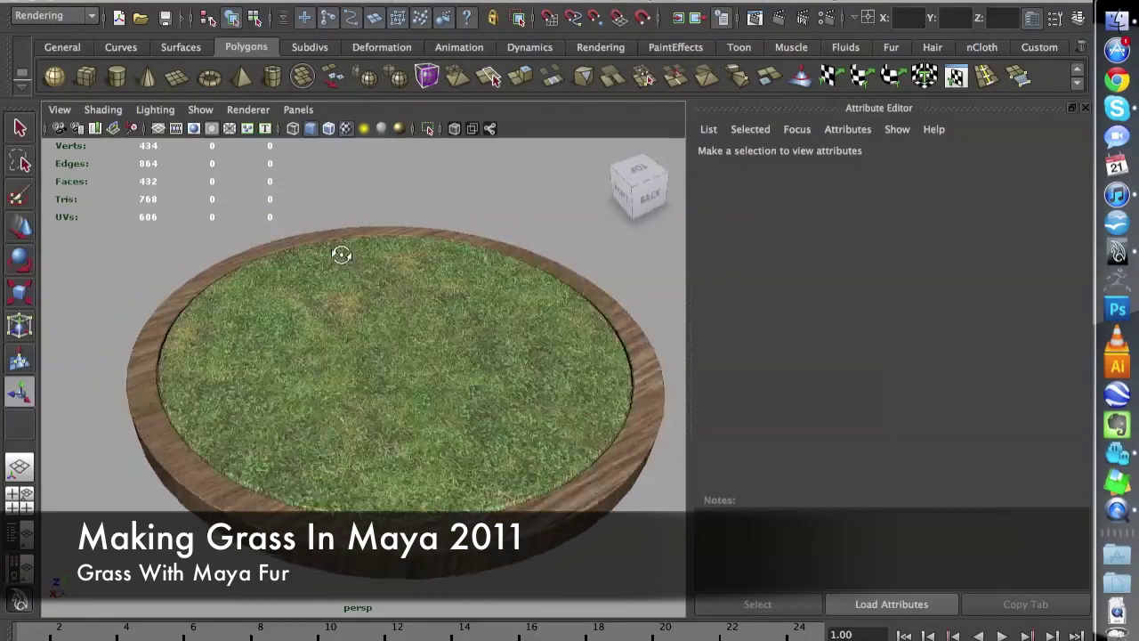
# Step: Apply the Grass fur preset from the Fur shelf to the tray's grass disc mesh
pyautogui.moveTo(315, 255)
pyautogui.keyDown('alt'); pyautogui.mouseDown(button='right')
pyautogui.moveTo(335, 339)
pyautogui.moveTo(478, 490)
pyautogui.moveTo(413, 398)
pyautogui.moveTo(419, 450)
pyautogui.moveTo(401, 354)
pyautogui.moveTo(251, 252)
pyautogui.moveTo(240, 260)
pyautogui.mouseUp(button='right'); pyautogui.keyUp('alt')
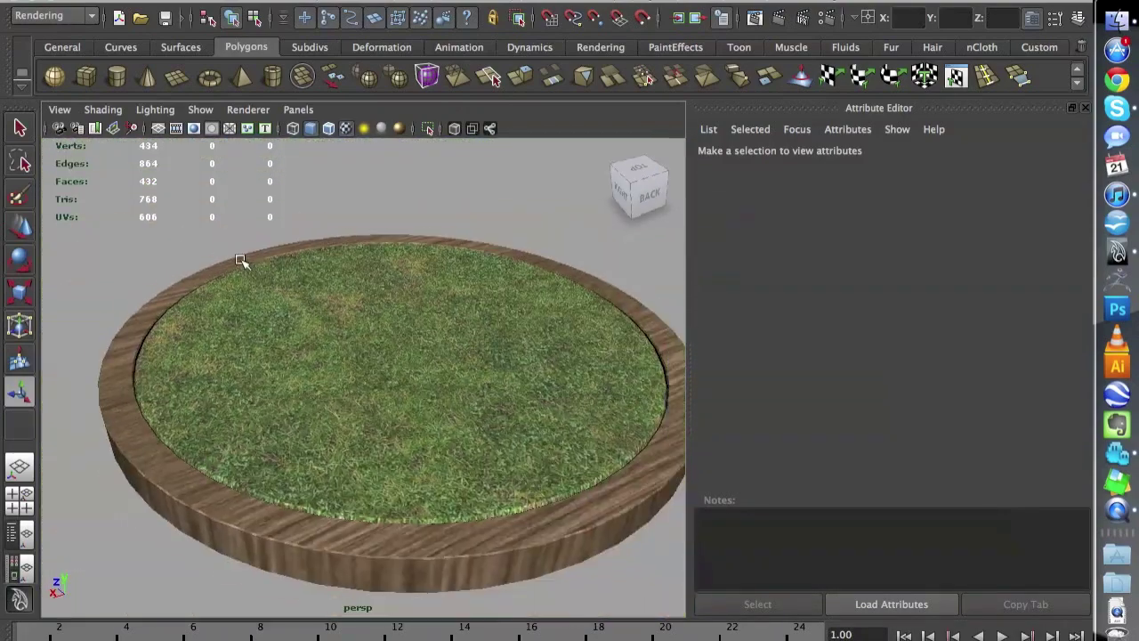
pyautogui.moveTo(338, 273)
pyautogui.keyDown('alt'); pyautogui.mouseDown(button='middle')
pyautogui.moveTo(440, 293)
pyautogui.moveTo(415, 294)
pyautogui.mouseUp(button='middle'); pyautogui.keyUp('alt')
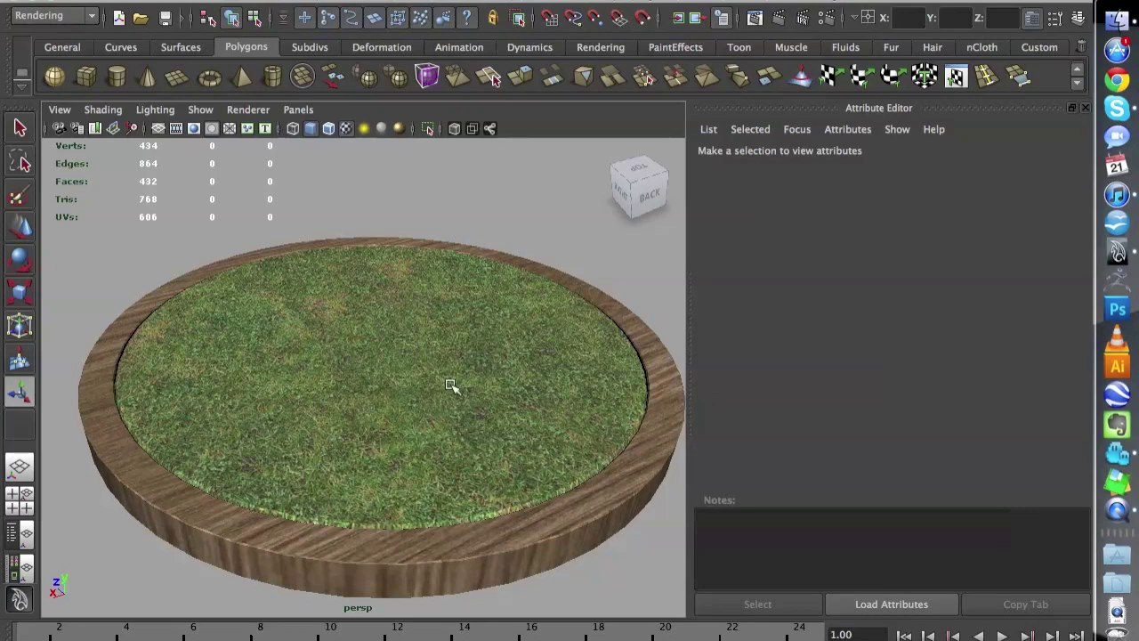
pyautogui.scroll(3, 392, 418)
pyautogui.scroll(-1, 363, 412)
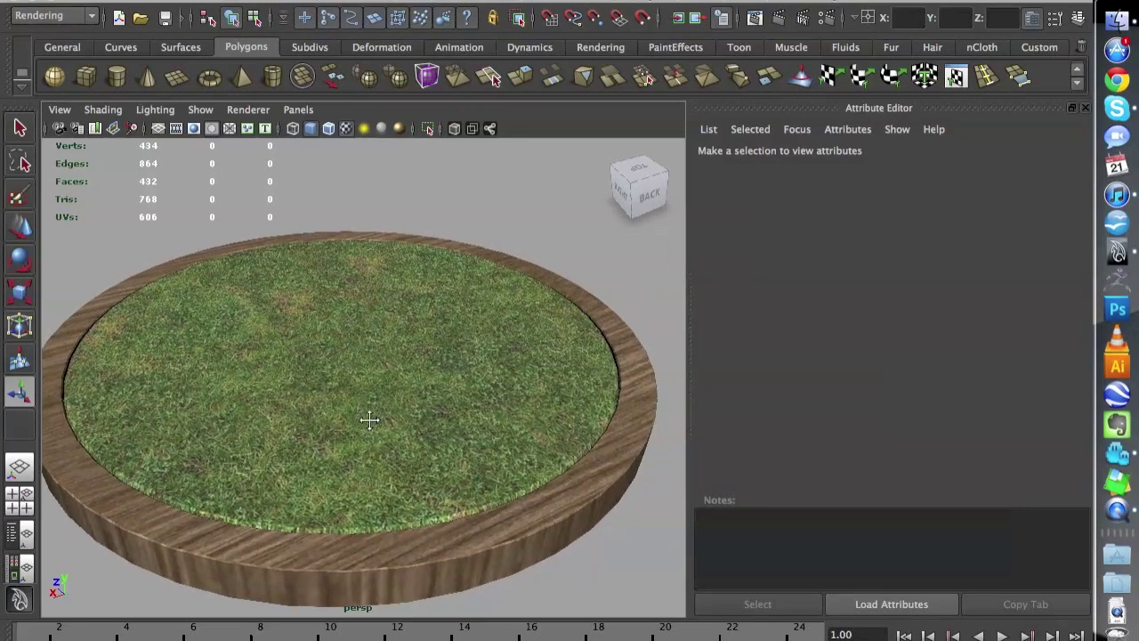
pyautogui.scroll(-1, 368, 419)
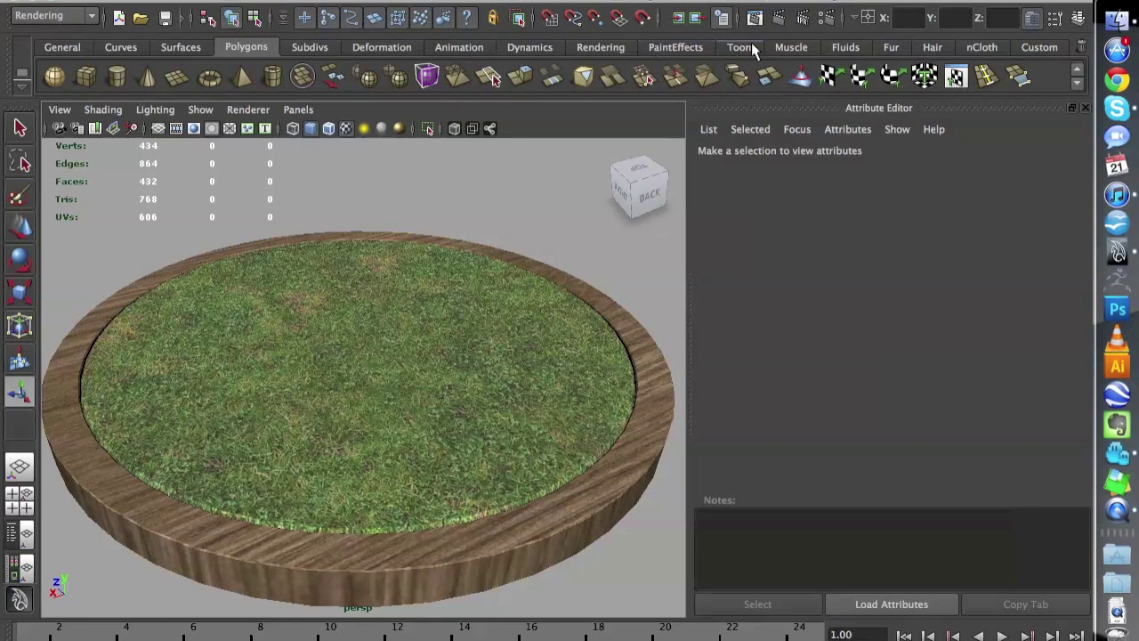
pyautogui.click(890, 49)
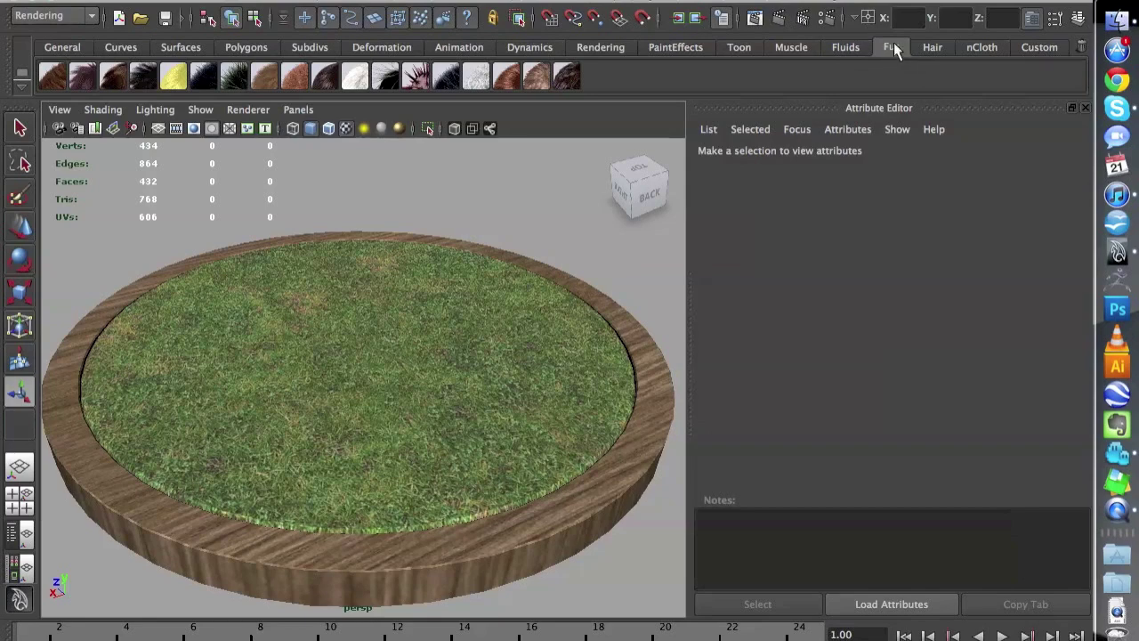
pyautogui.click(424, 298)
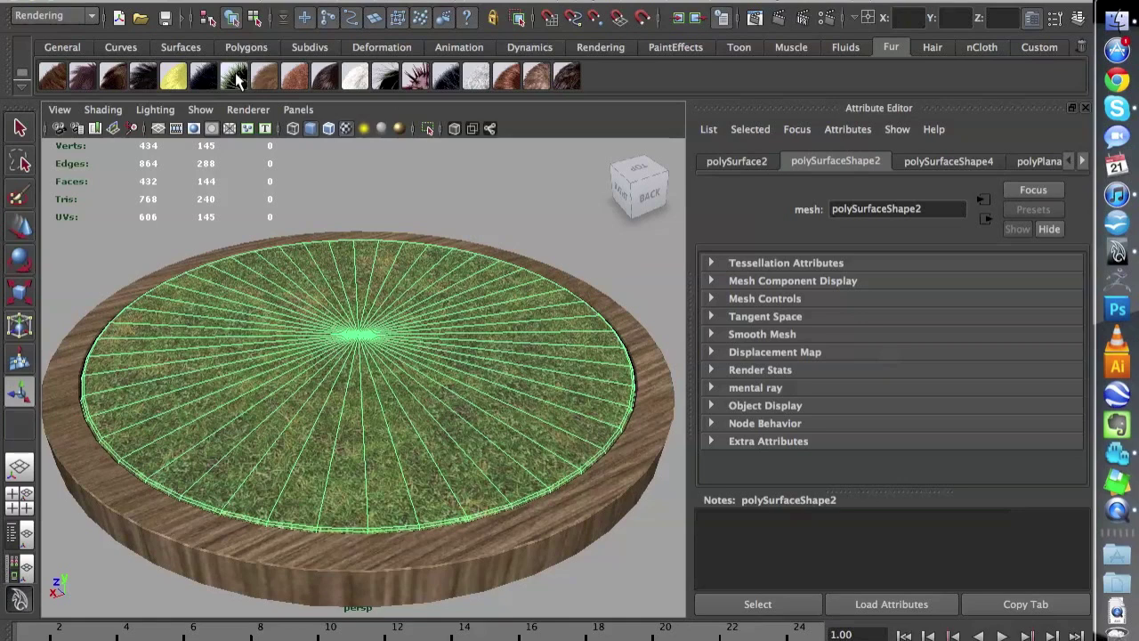
pyautogui.click(234, 77)
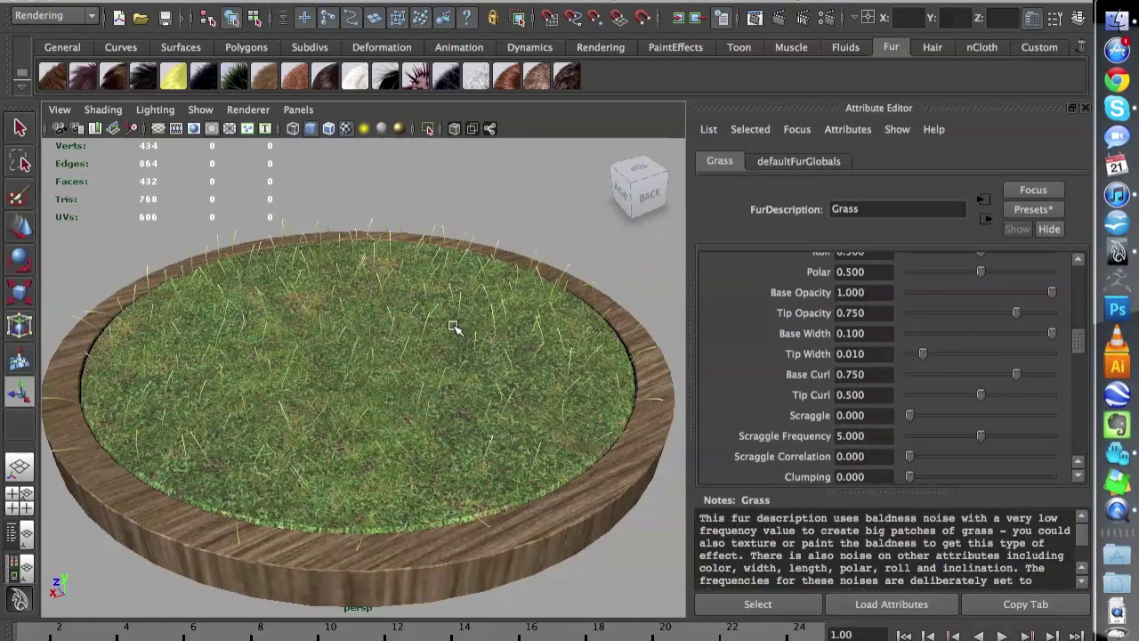
pyautogui.moveTo(380, 363)
pyautogui.keyDown('alt'); pyautogui.mouseDown()
pyautogui.moveTo(401, 333)
pyautogui.moveTo(383, 338)
pyautogui.moveTo(376, 361)
pyautogui.mouseUp(); pyautogui.keyUp('alt')
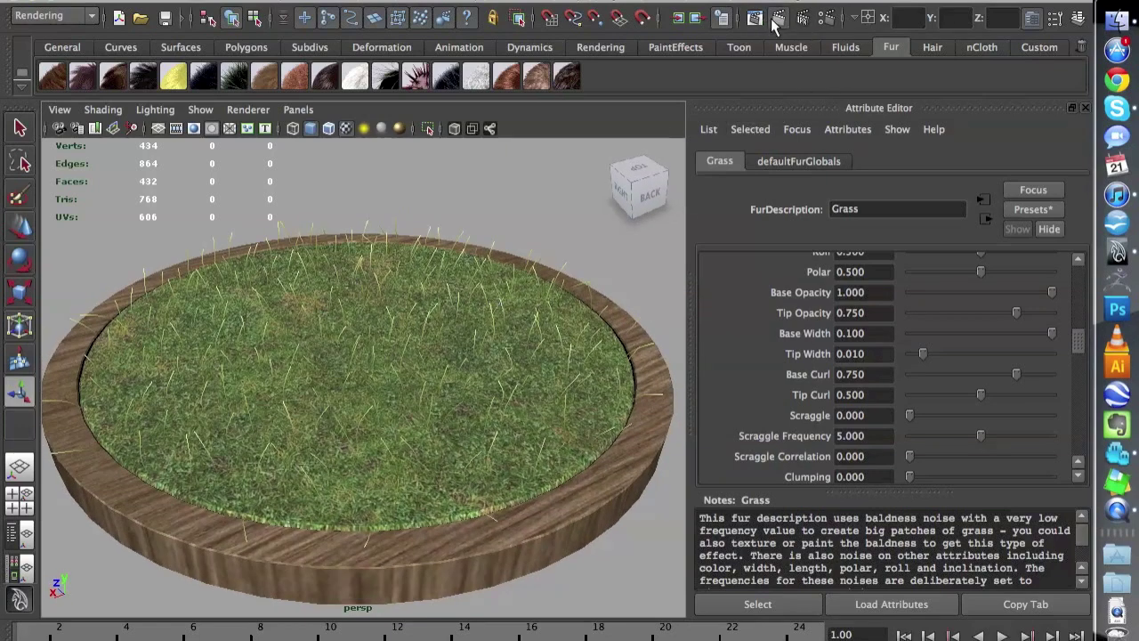
# Step: Test-render the furred tray in mental ray, then minimize the Render View
pyautogui.click(772, 19)
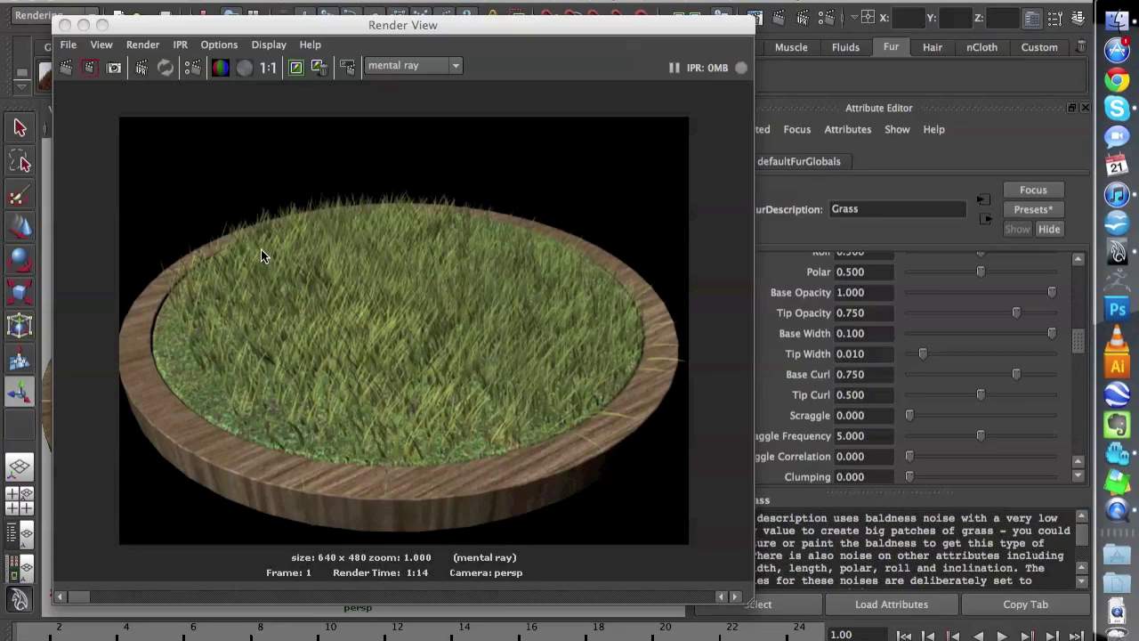
pyautogui.click(84, 25)
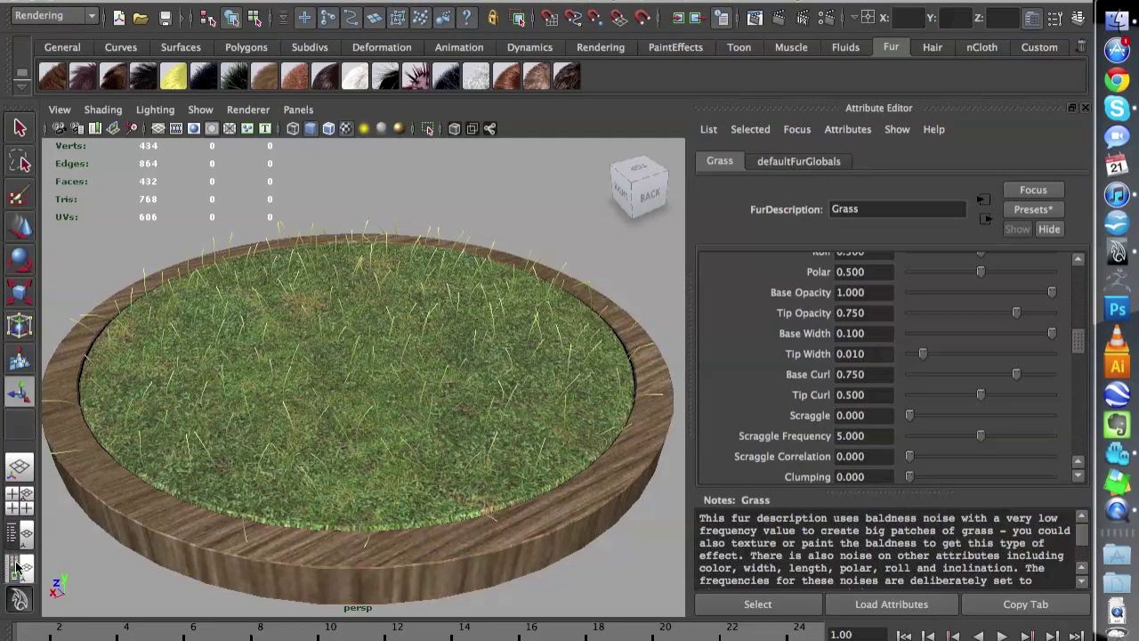
# Step: Connect the file2 texture to the Grass fur's Base Color and Tip Color
pyautogui.click(20, 567)
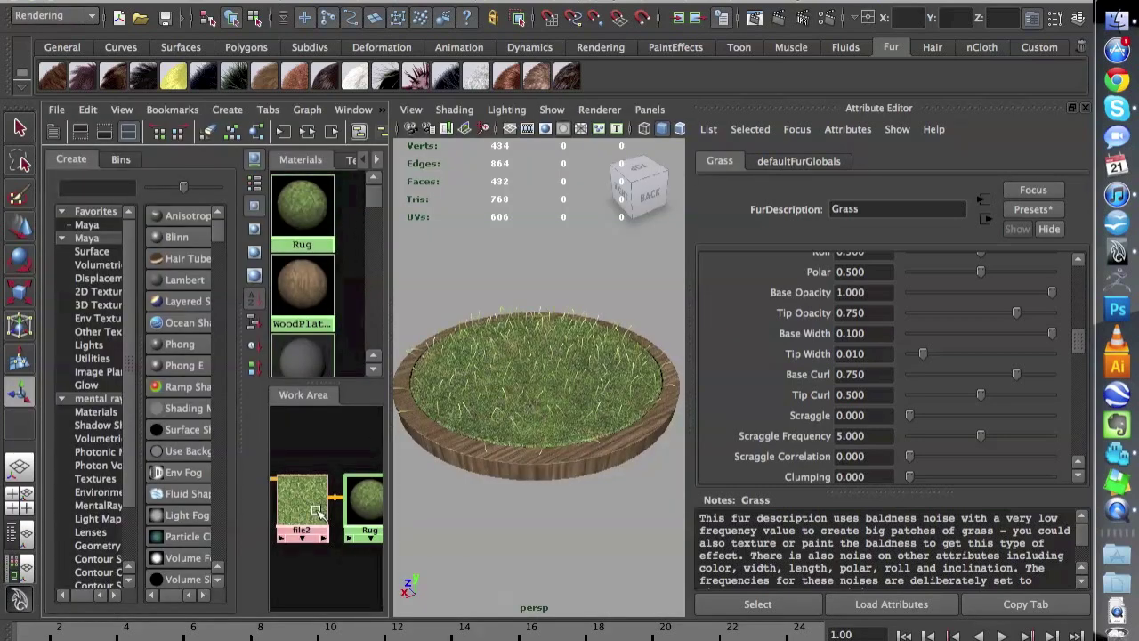
pyautogui.scroll(3, 819, 374)
pyautogui.scroll(3, 820, 374)
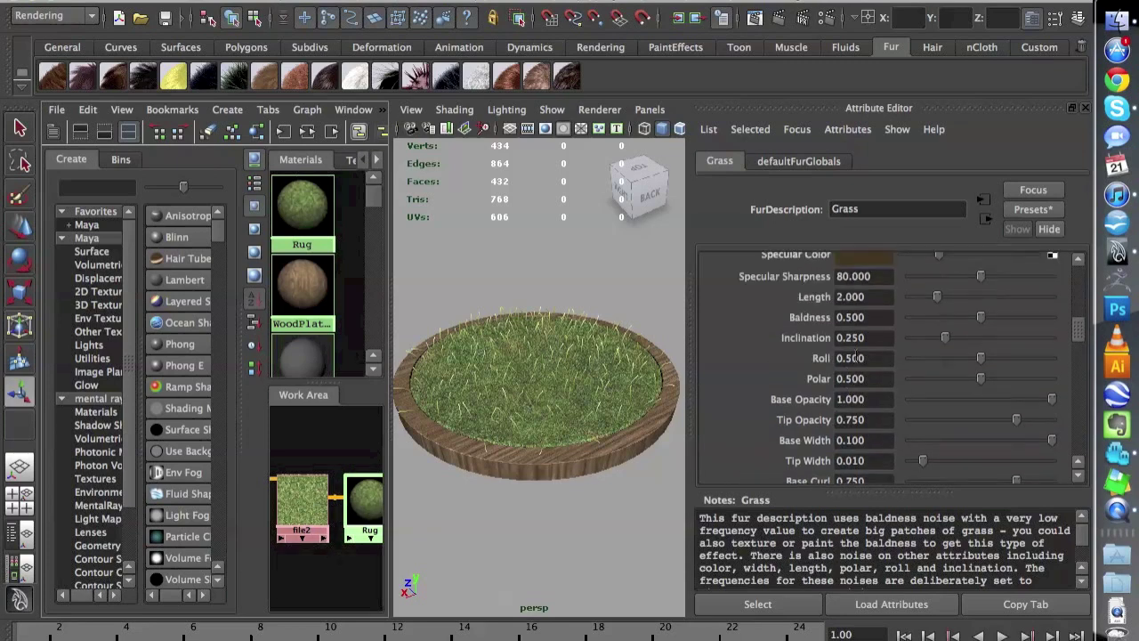
pyautogui.scroll(5, 819, 378)
pyautogui.scroll(2, 814, 378)
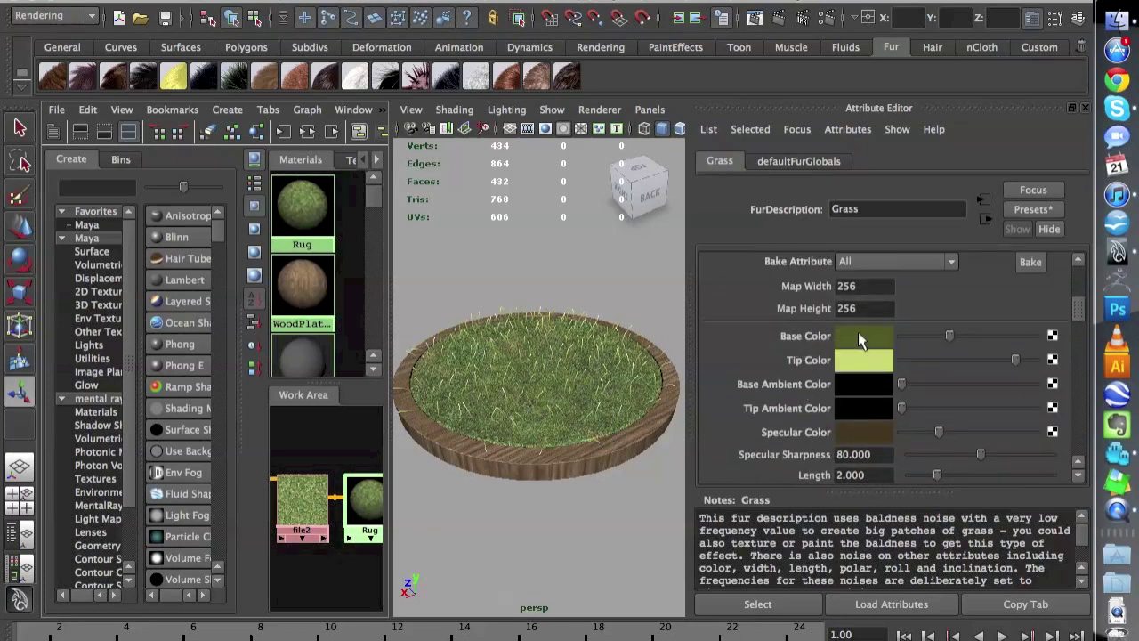
pyautogui.moveTo(449, 455); pyautogui.dragTo(663, 411, button='middle')
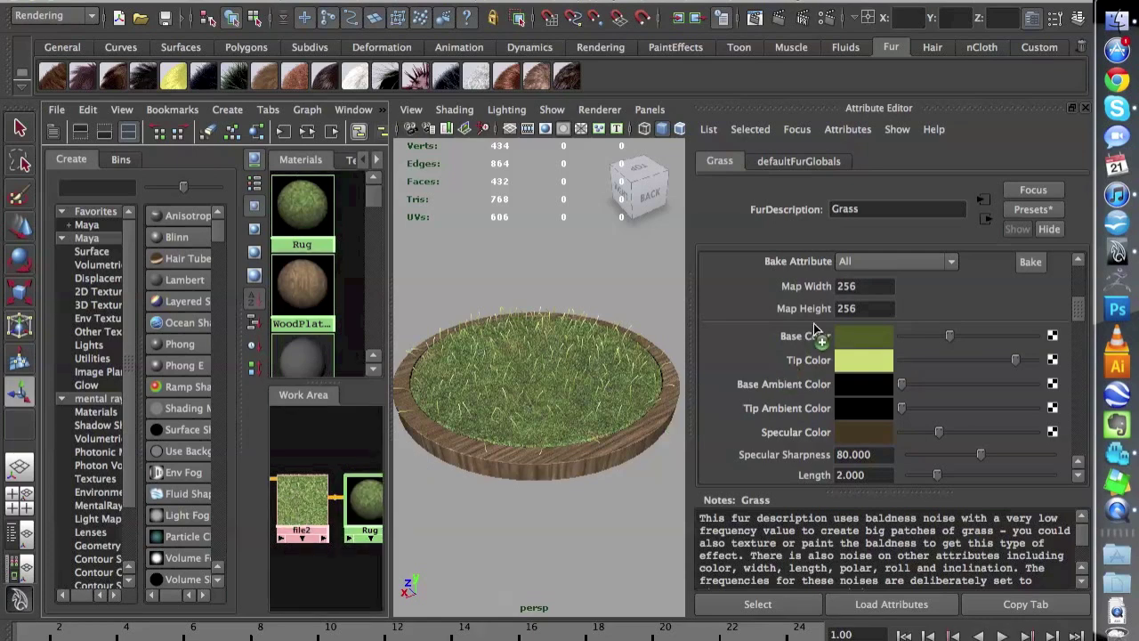
pyautogui.moveTo(813, 323); pyautogui.dragTo(814, 333, button='middle')
pyautogui.click(378, 114)
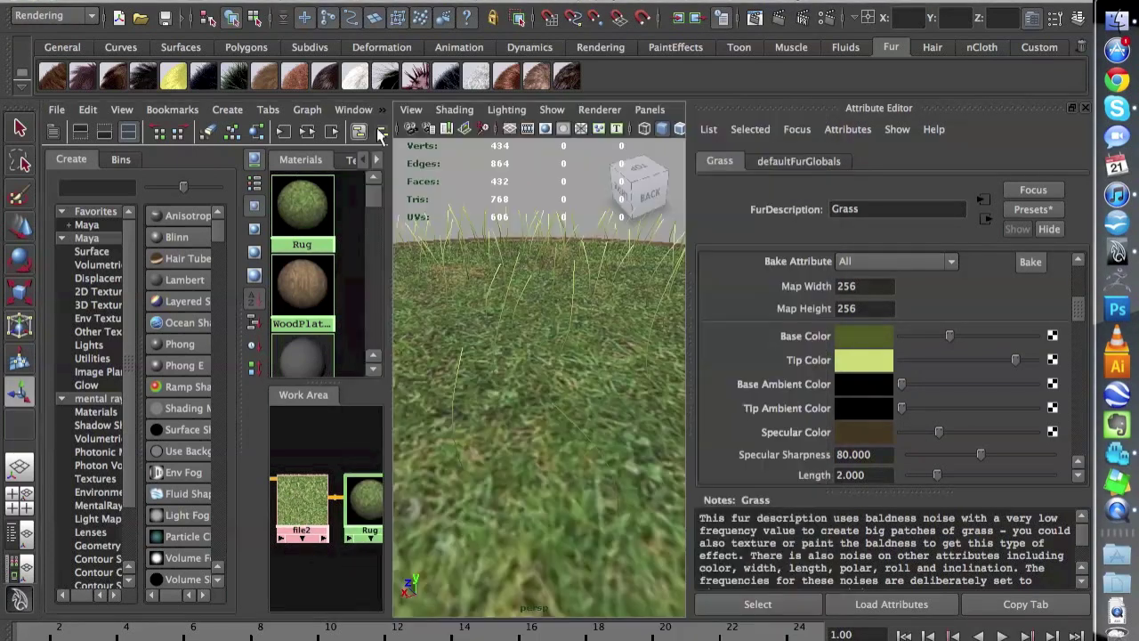
pyautogui.moveTo(300, 493); pyautogui.dragTo(890, 339, button='middle')
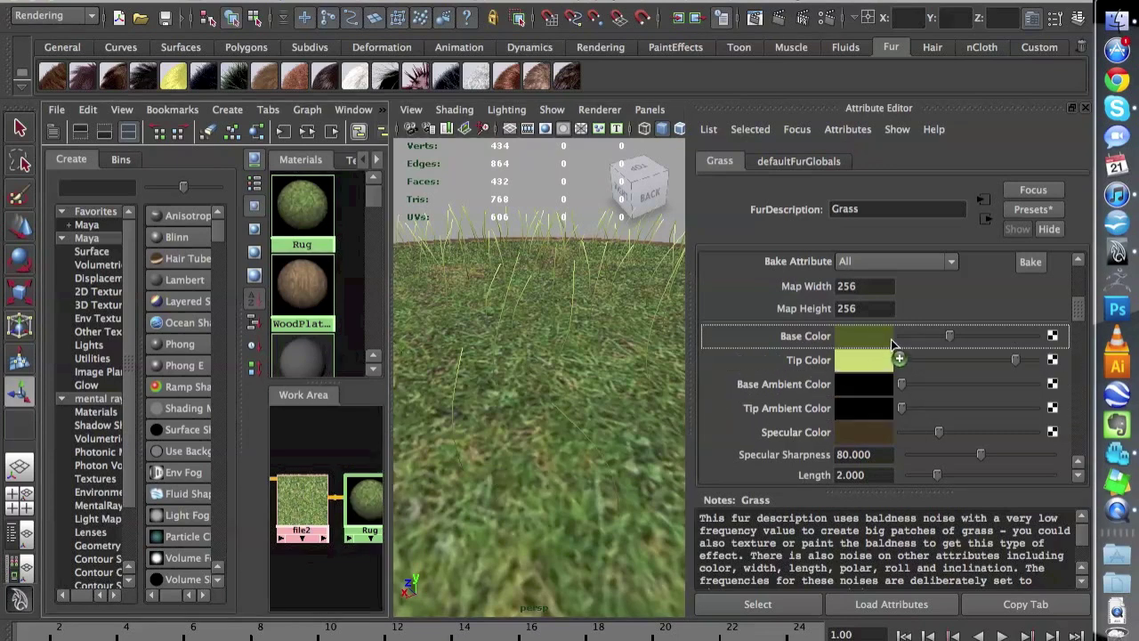
pyautogui.moveTo(301, 498); pyautogui.dragTo(812, 369, button='middle')
# Step: Set the fur map width and height to 512 and bake the colour
pyautogui.doubleClick(853, 287)
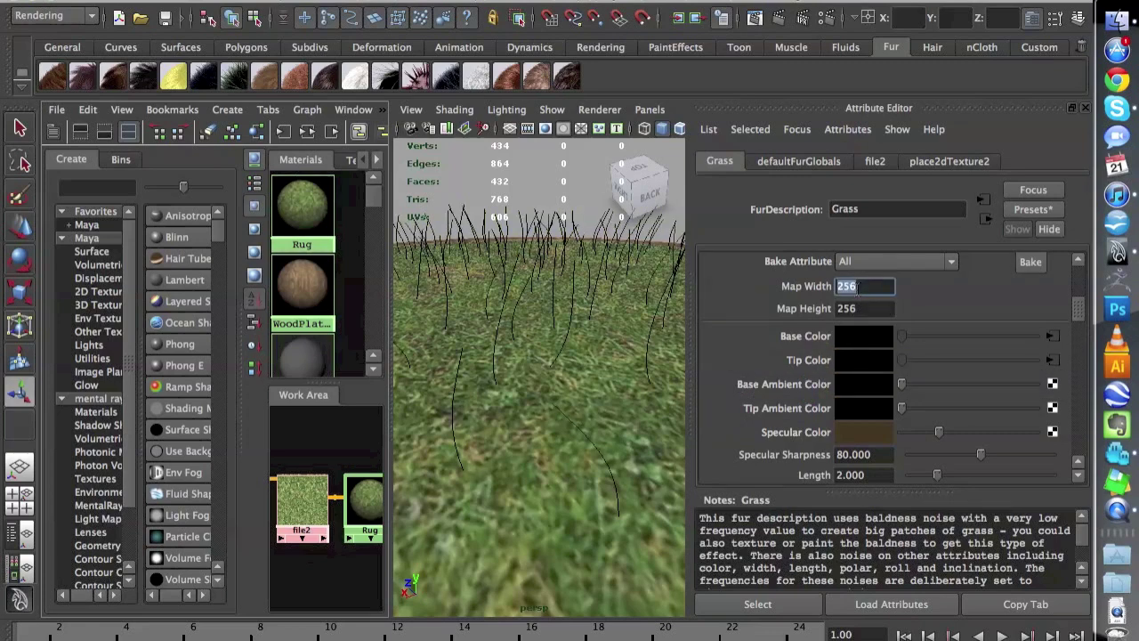
pyautogui.write('512')
pyautogui.press('Tab')
pyautogui.write('512')
pyautogui.press('Tab')
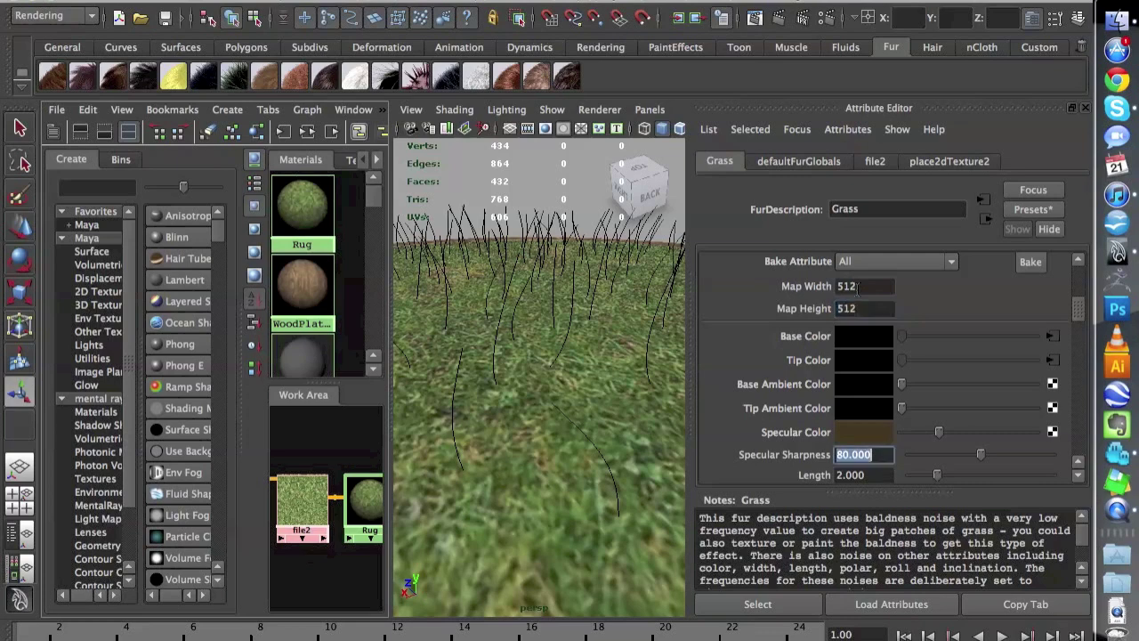
pyautogui.click(1038, 265)
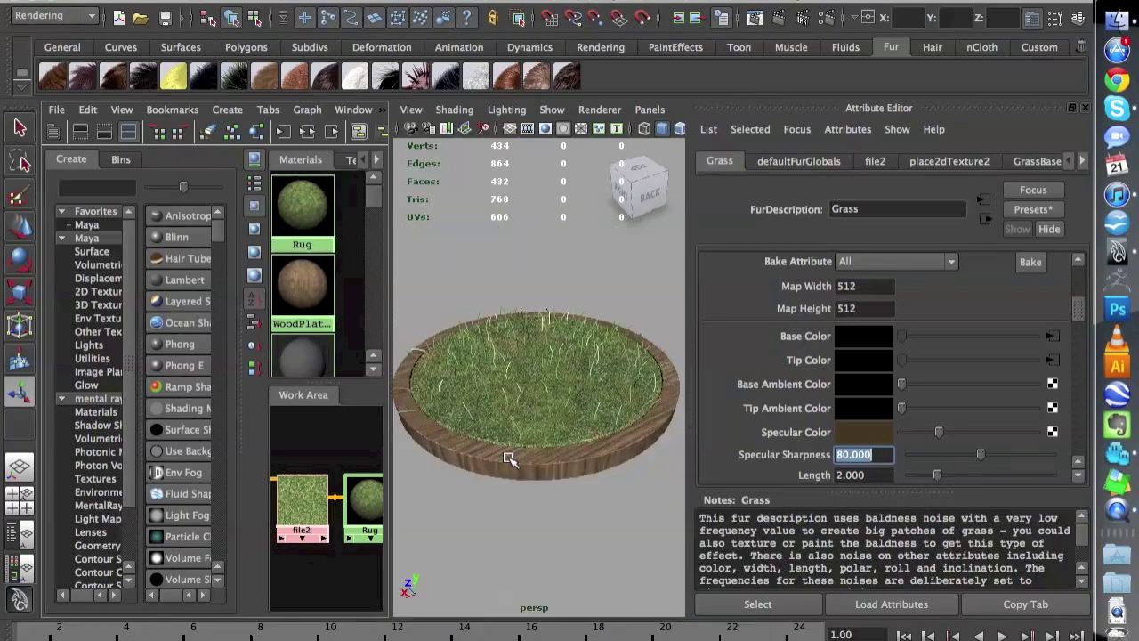
# Step: Re-render the textured tray, redo a region over its left part, then close Render View
pyautogui.press('f')
pyautogui.click(755, 17)
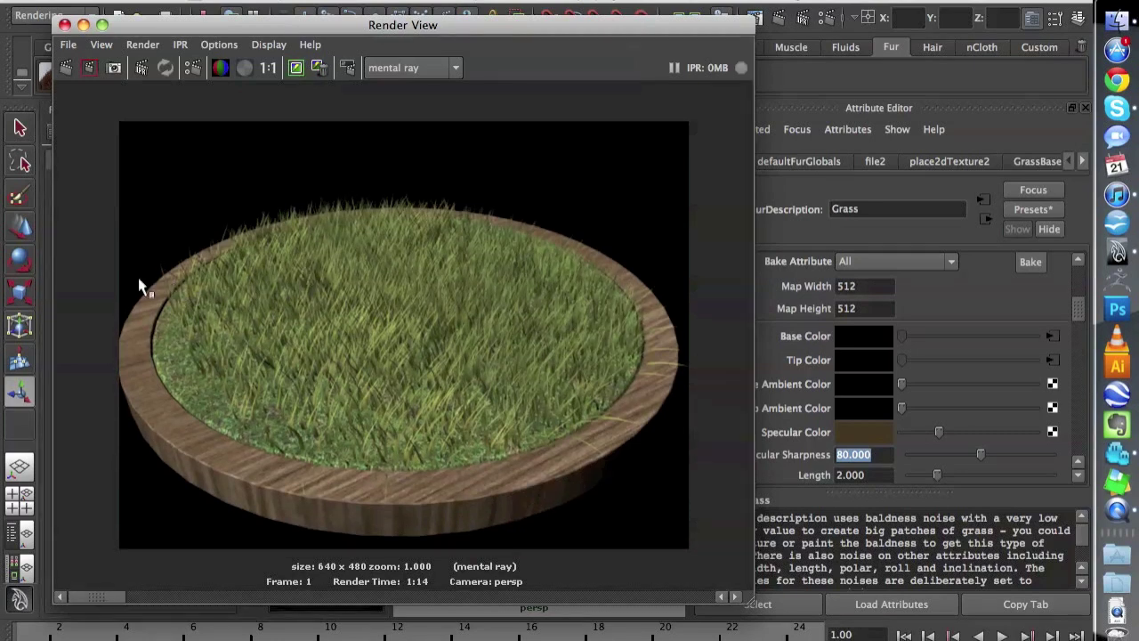
pyautogui.moveTo(95, 147); pyautogui.dragTo(392, 584)
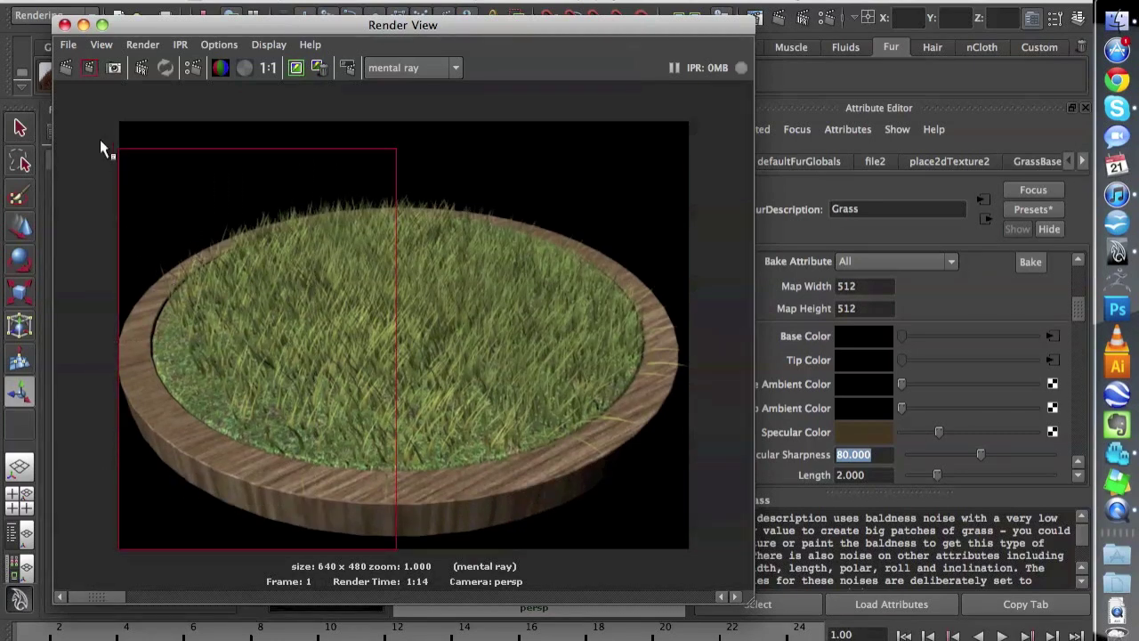
pyautogui.click(91, 68)
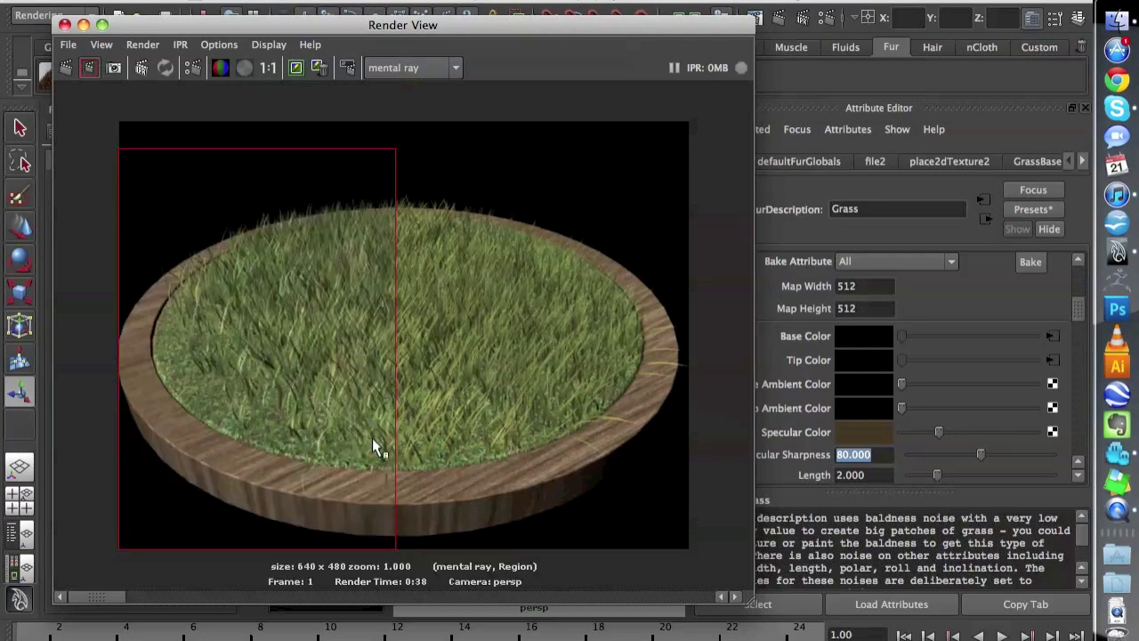
pyautogui.click(401, 342)
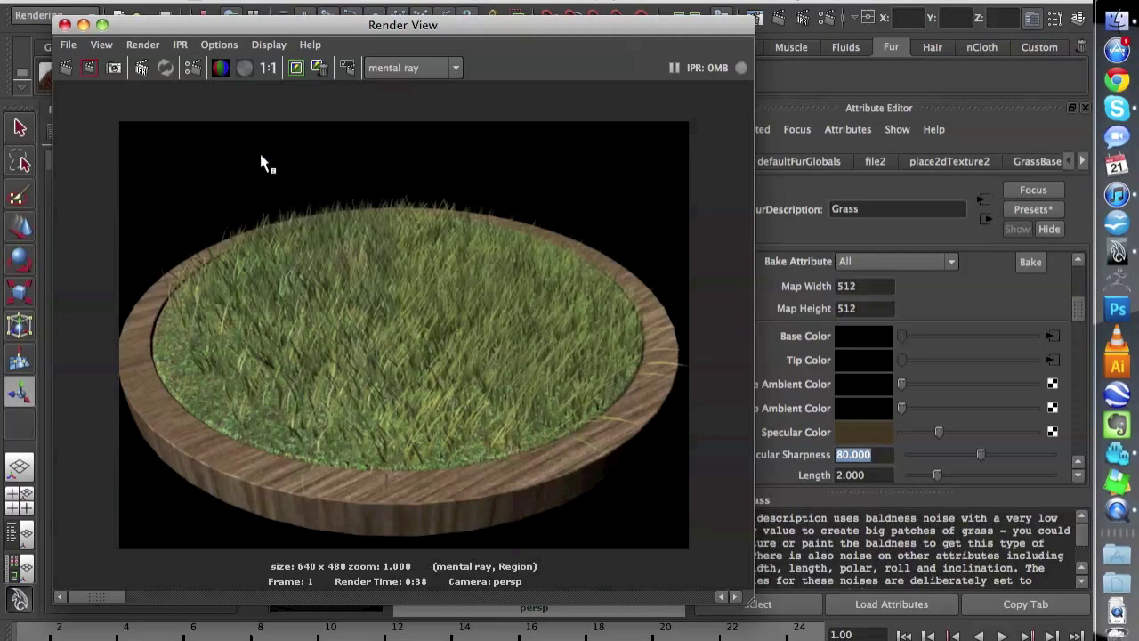
pyautogui.click(83, 24)
# Step: Shorten the grass Length and add Length noise variation
pyautogui.scroll(-5, 880, 374)
pyautogui.scroll(-5, 880, 373)
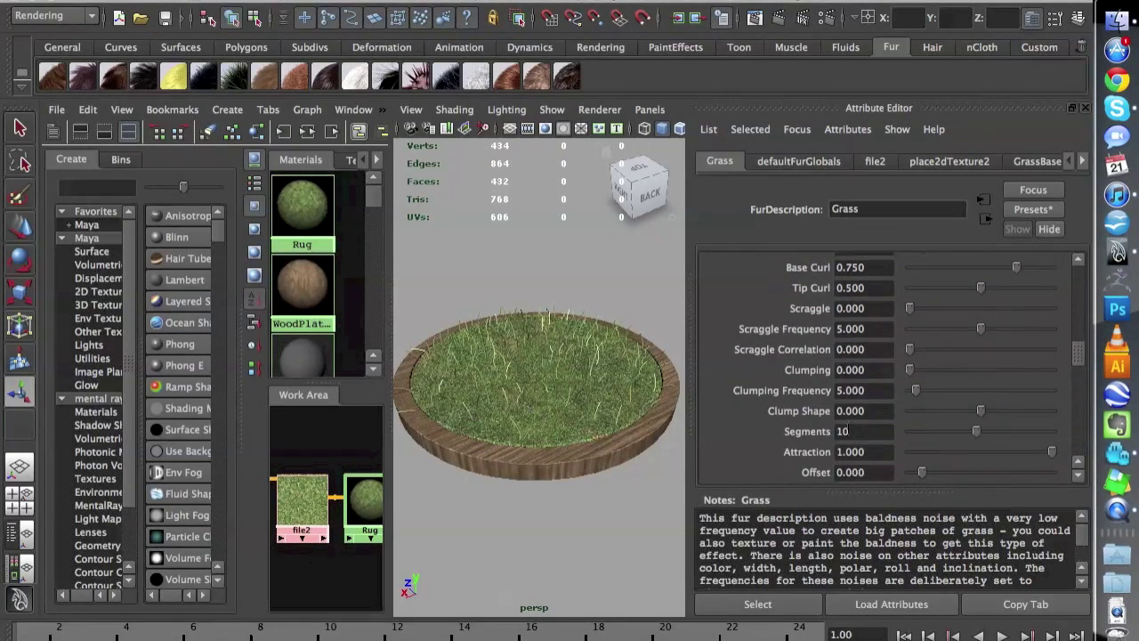
pyautogui.scroll(-3, 845, 426)
pyautogui.scroll(-3, 836, 423)
pyautogui.scroll(-2, 832, 421)
pyautogui.moveTo(917, 416)
pyautogui.mouseDown()
pyautogui.moveTo(988, 423)
pyautogui.moveTo(974, 418)
pyautogui.mouseUp()
pyautogui.moveTo(1078, 387); pyautogui.dragTo(1067, 329)
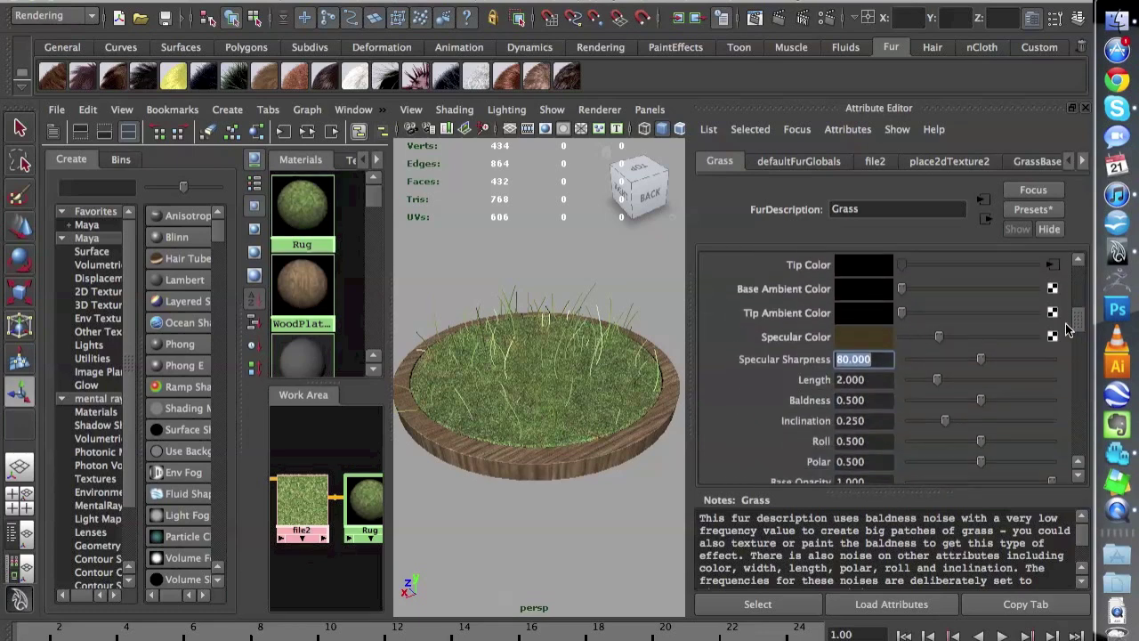
pyautogui.moveTo(941, 384)
pyautogui.mouseDown()
pyautogui.moveTo(909, 391)
pyautogui.moveTo(925, 384)
pyautogui.mouseUp()
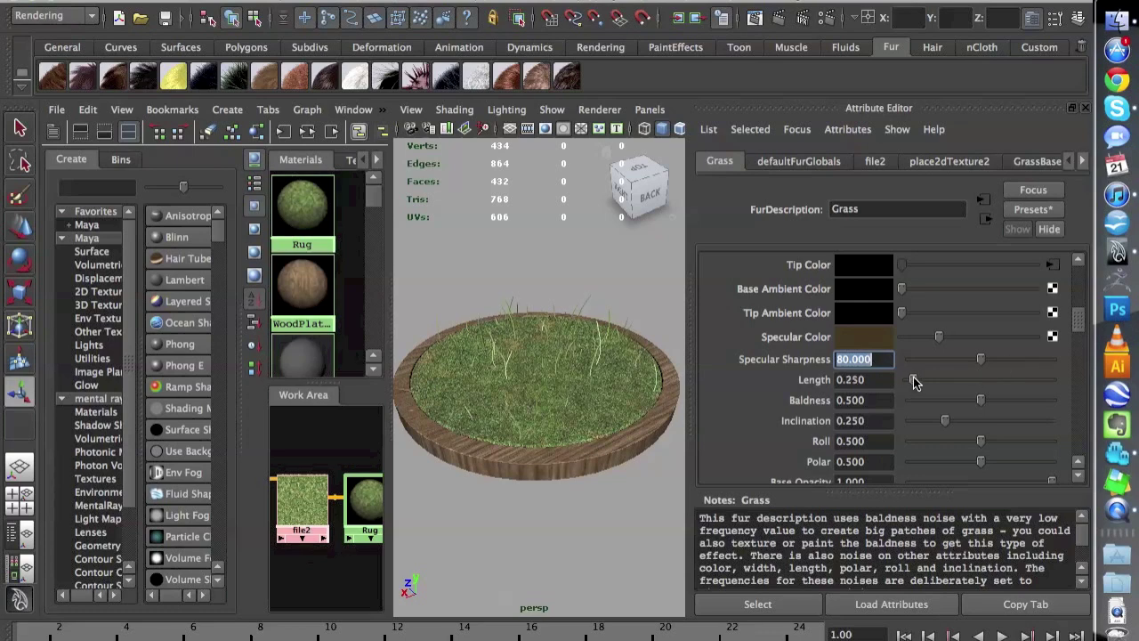
pyautogui.scroll(-5, 976, 393)
pyautogui.moveTo(975, 412)
pyautogui.mouseDown()
pyautogui.moveTo(918, 415)
pyautogui.moveTo(1048, 418)
pyautogui.moveTo(925, 427)
pyautogui.mouseUp()
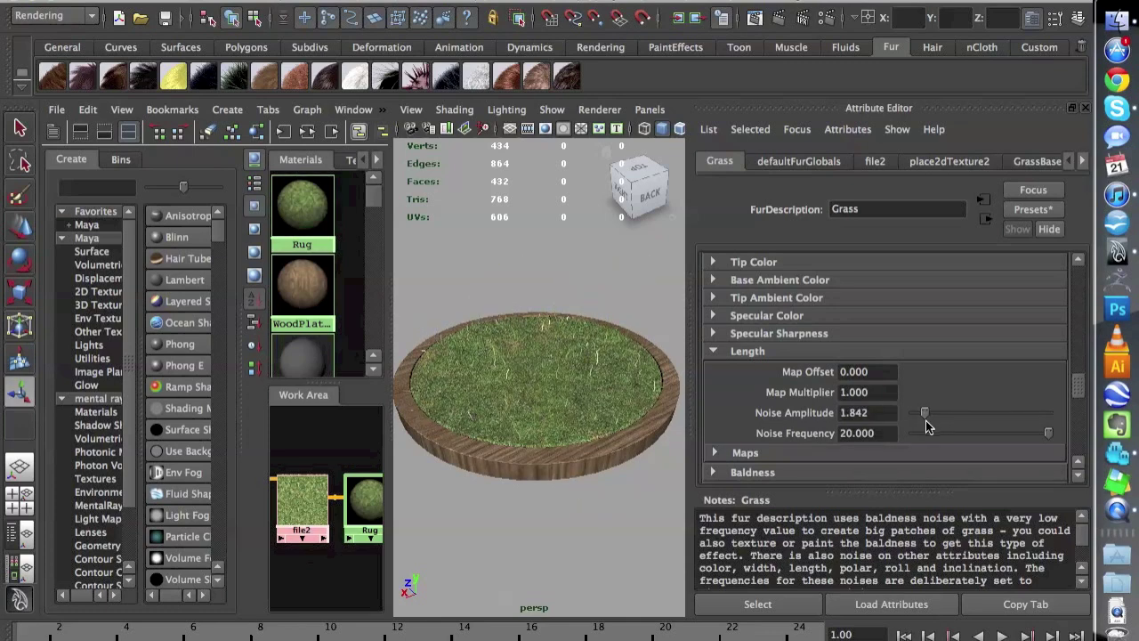
# Step: Raise the Scraggle and Clumping noise amplitudes, then maximize the perspective view
pyautogui.scroll(-2, 925, 420)
pyautogui.scroll(-3, 881, 414)
pyautogui.scroll(-3, 840, 409)
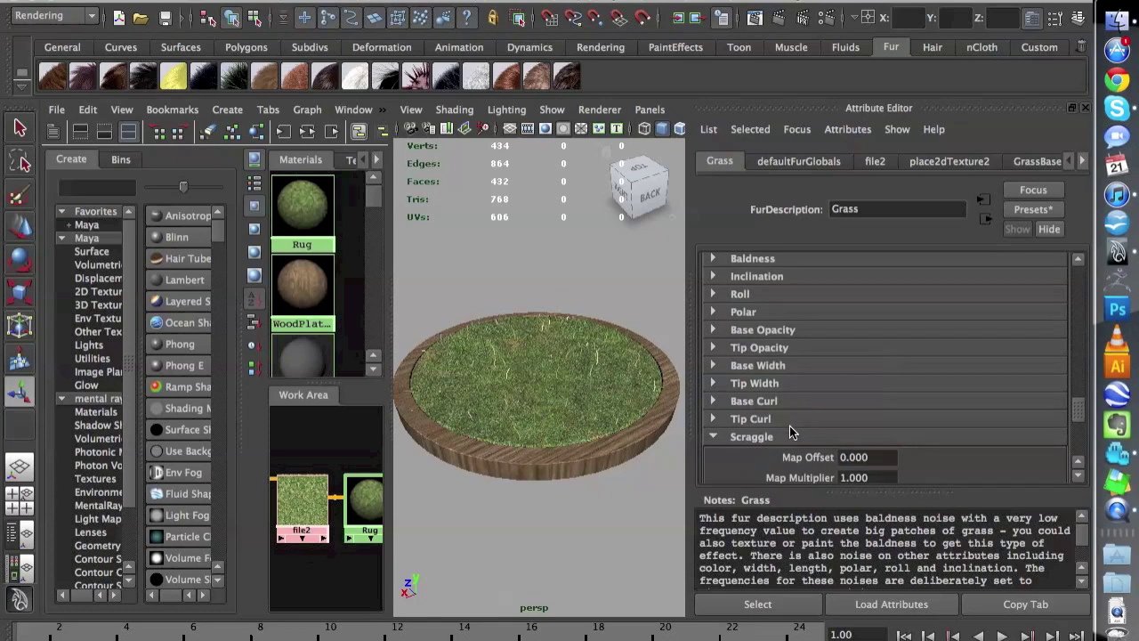
pyautogui.scroll(-3, 938, 428)
pyautogui.moveTo(917, 410)
pyautogui.mouseDown()
pyautogui.moveTo(1048, 409)
pyautogui.moveTo(941, 414)
pyautogui.moveTo(1020, 418)
pyautogui.moveTo(987, 414)
pyautogui.mouseUp()
pyautogui.scroll(1, 801, 356)
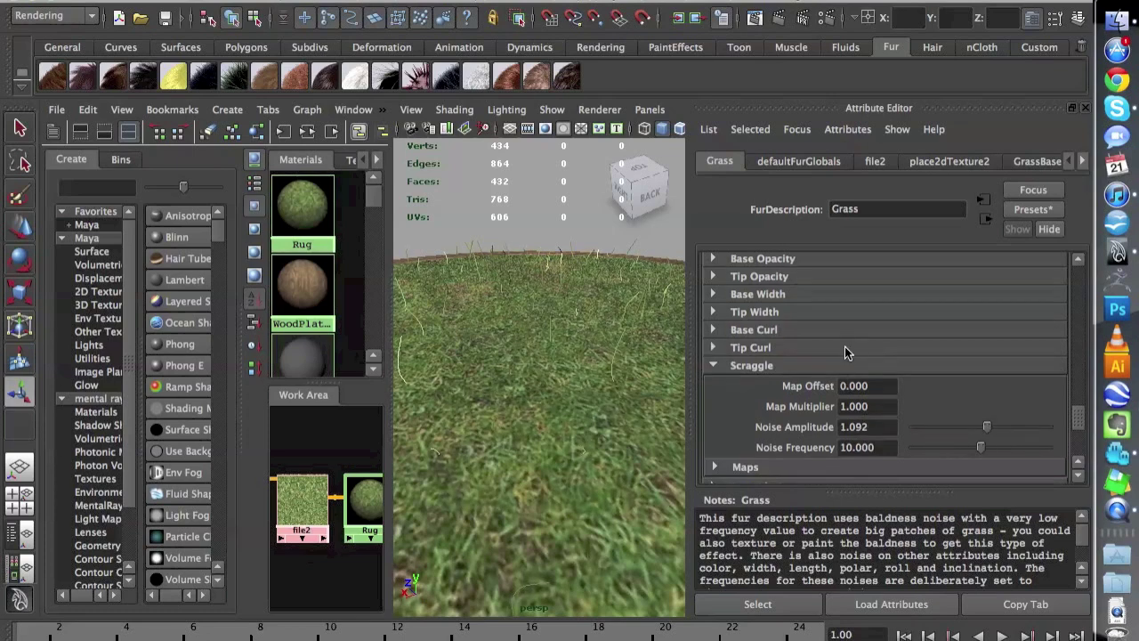
pyautogui.scroll(1, 783, 343)
pyautogui.scroll(-3, 778, 387)
pyautogui.scroll(-2, 779, 385)
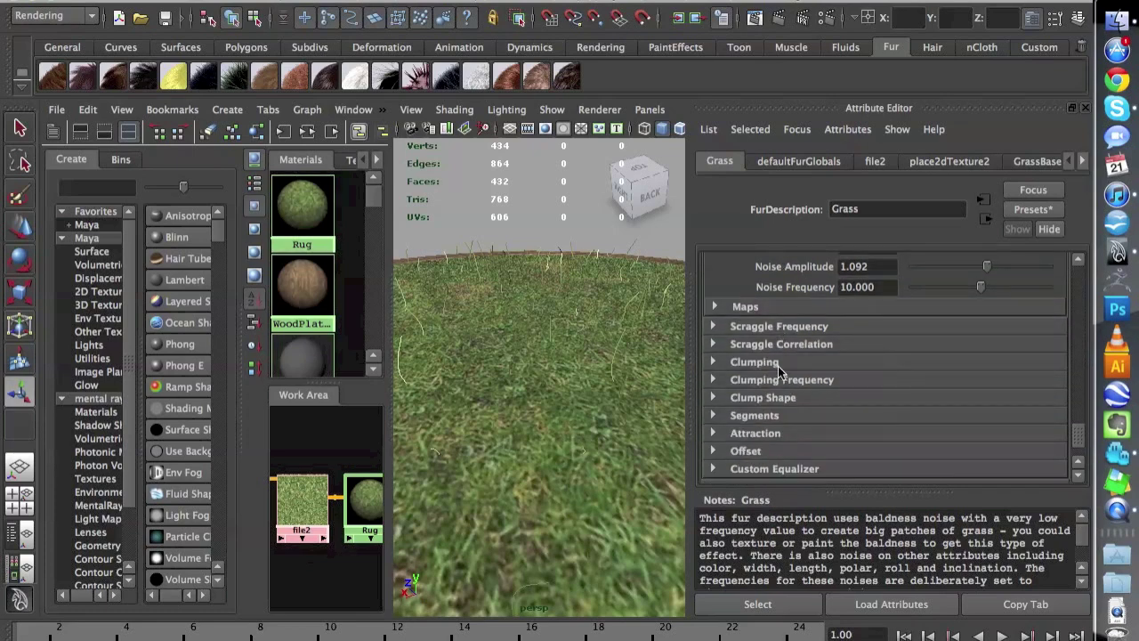
pyautogui.click(778, 368)
pyautogui.moveTo(927, 422); pyautogui.dragTo(951, 421)
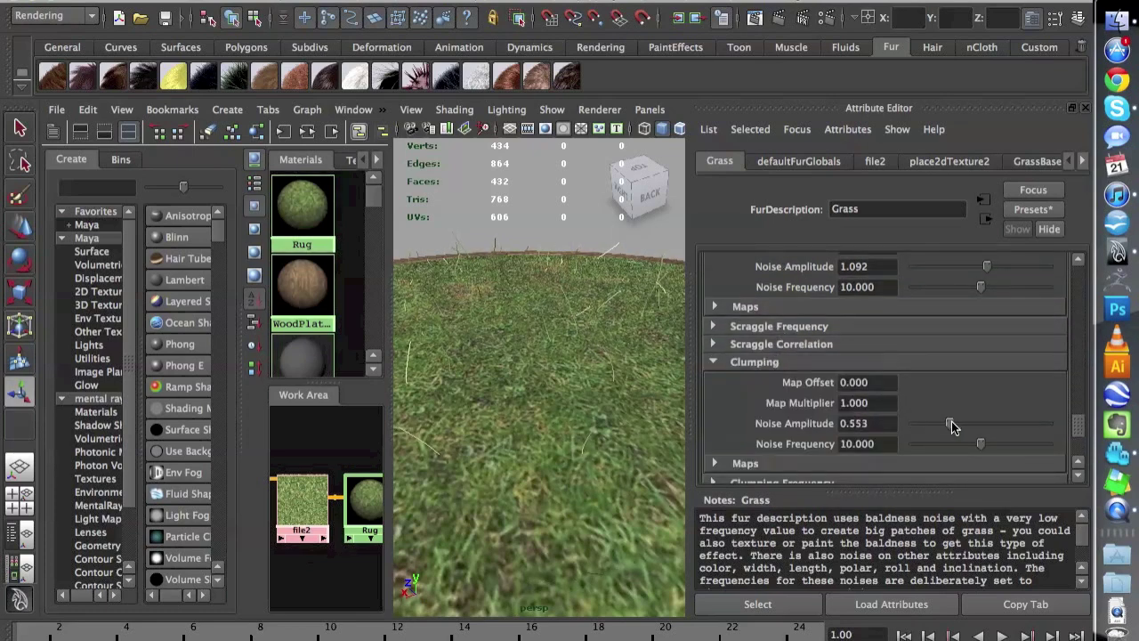
pyautogui.press('space')
pyautogui.scroll(-5, 463, 373)
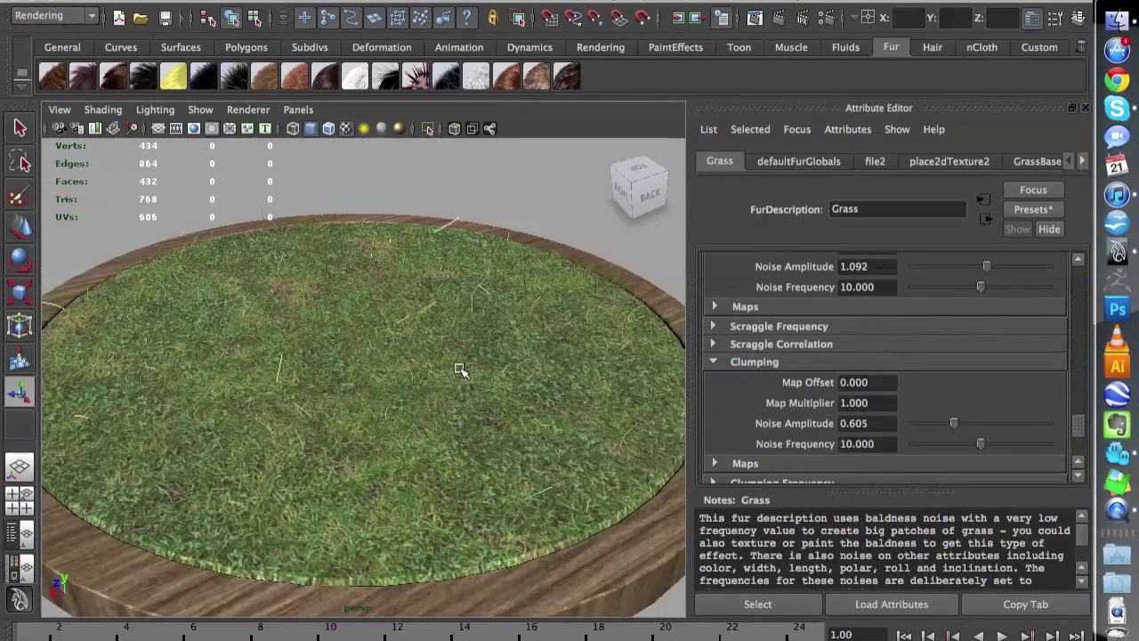
pyautogui.scroll(-3, 462, 374)
# Step: Render the tray and re-render a marked region over its right half
pyautogui.click(755, 17)
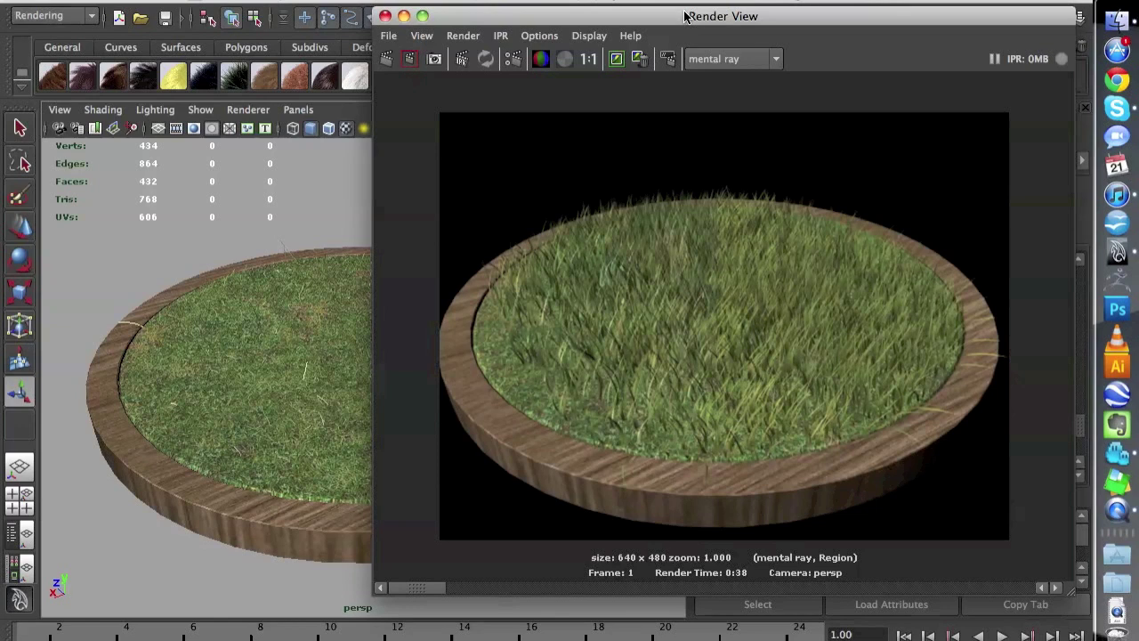
pyautogui.moveTo(658, 175)
pyautogui.mouseDown()
pyautogui.moveTo(902, 468)
pyautogui.moveTo(886, 488)
pyautogui.mouseUp()
pyautogui.click(408, 59)
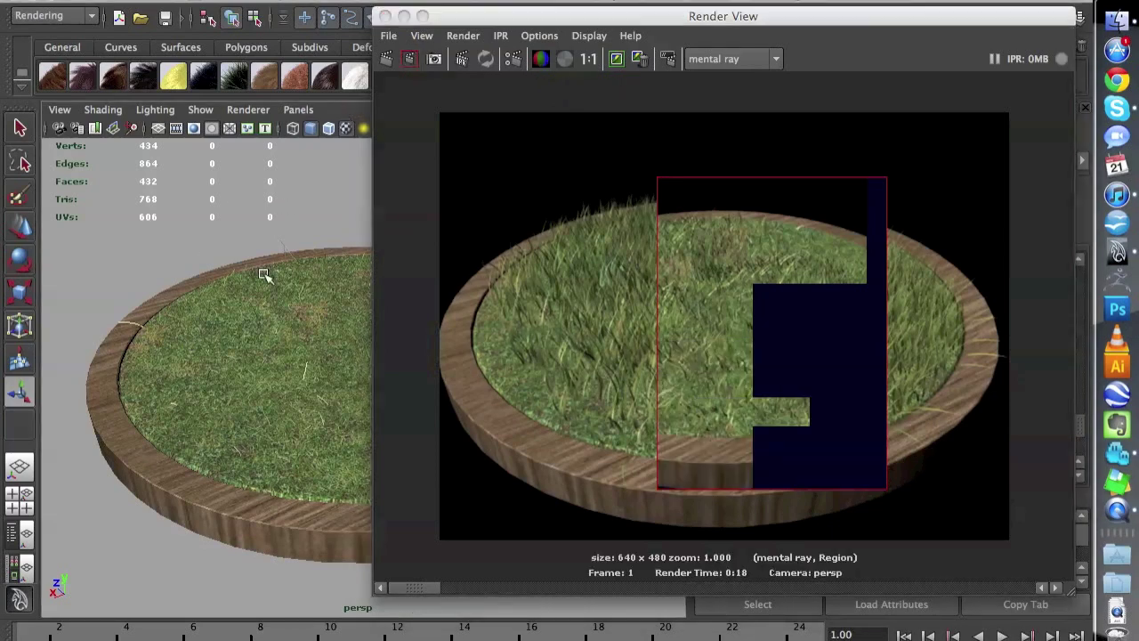
pyautogui.scroll(3, 264, 275)
pyautogui.click(410, 59)
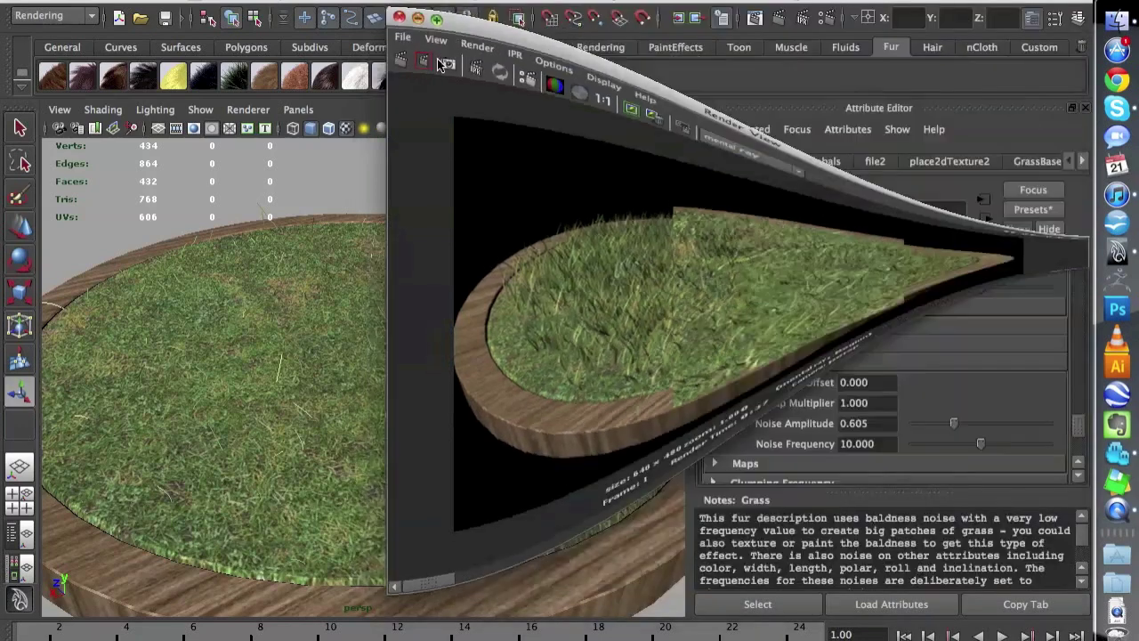
# Step: Set the Grass fur density to 200000 and bring up the render preview
pyautogui.click(384, 16)
pyautogui.moveTo(1077, 418); pyautogui.dragTo(1082, 275)
pyautogui.moveTo(851, 284); pyautogui.dragTo(836, 284)
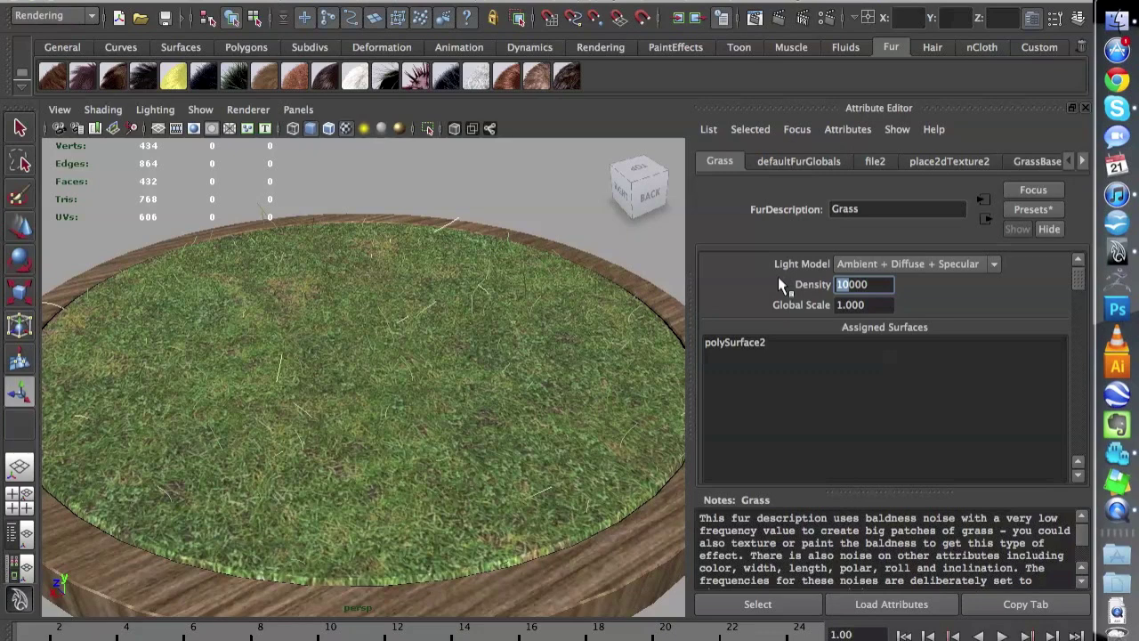
pyautogui.write('20')
pyautogui.press('Tab')
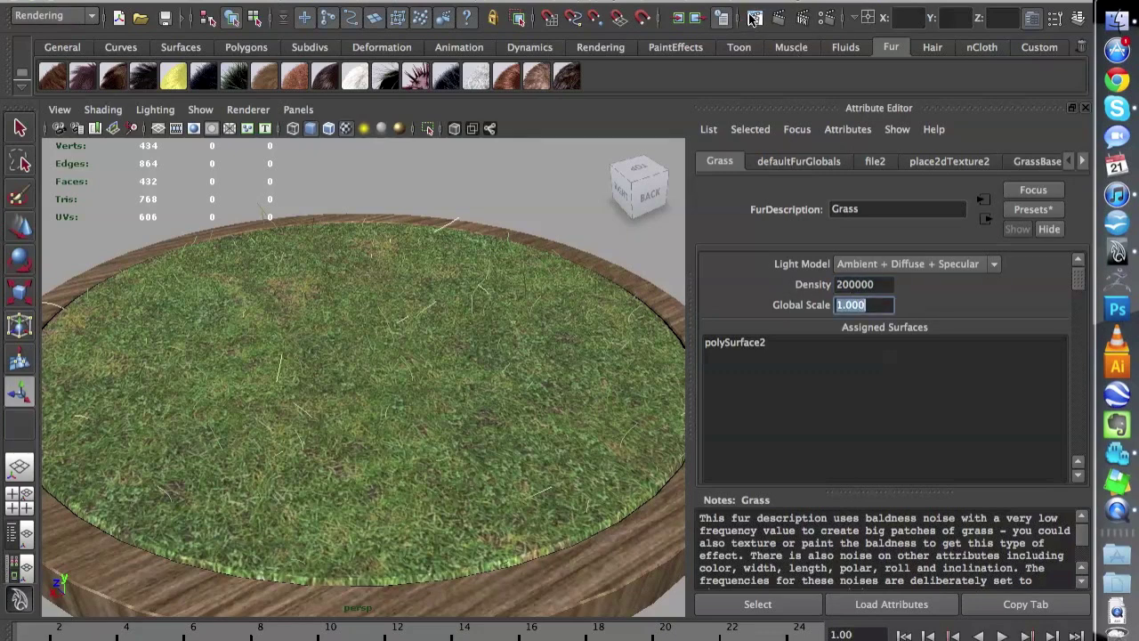
pyautogui.click(754, 17)
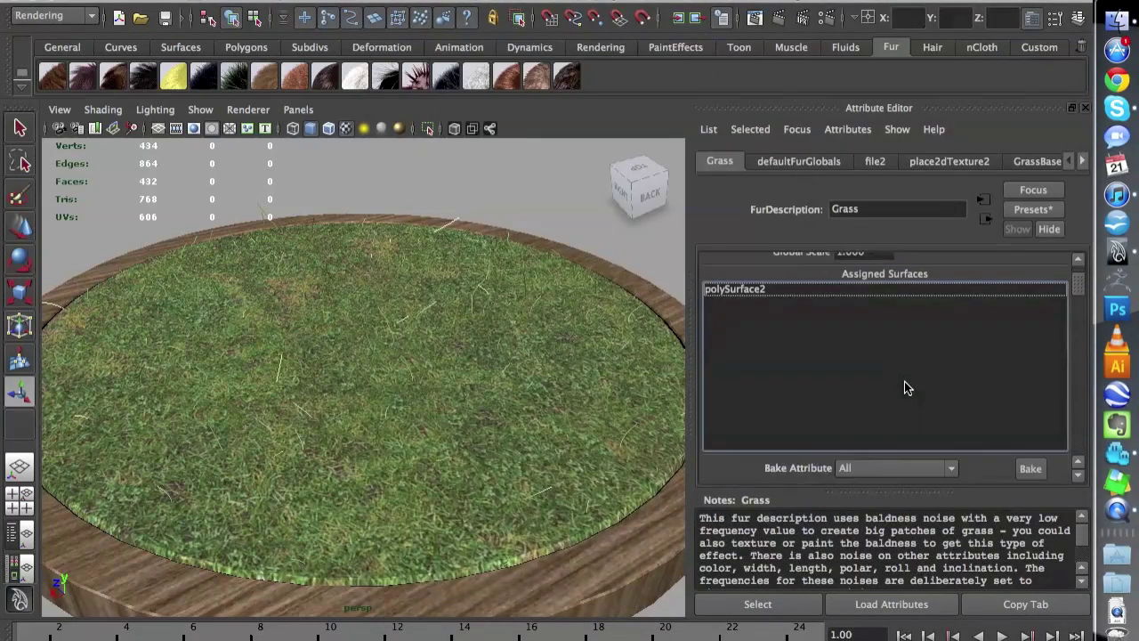
# Step: Lower the Scraggle noise amplitude and set the Clumping noise amplitude to 0
pyautogui.scroll(-3, 902, 386)
pyautogui.moveTo(1077, 290); pyautogui.dragTo(1080, 413)
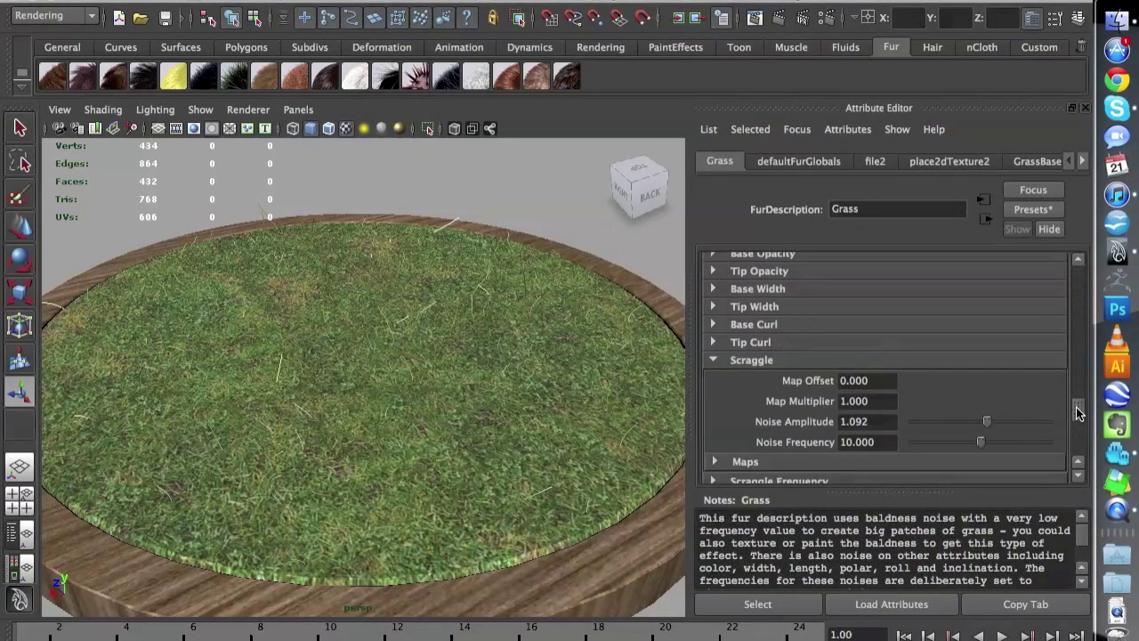
pyautogui.moveTo(977, 407)
pyautogui.mouseDown()
pyautogui.moveTo(986, 411)
pyautogui.moveTo(921, 411)
pyautogui.moveTo(955, 411)
pyautogui.mouseUp()
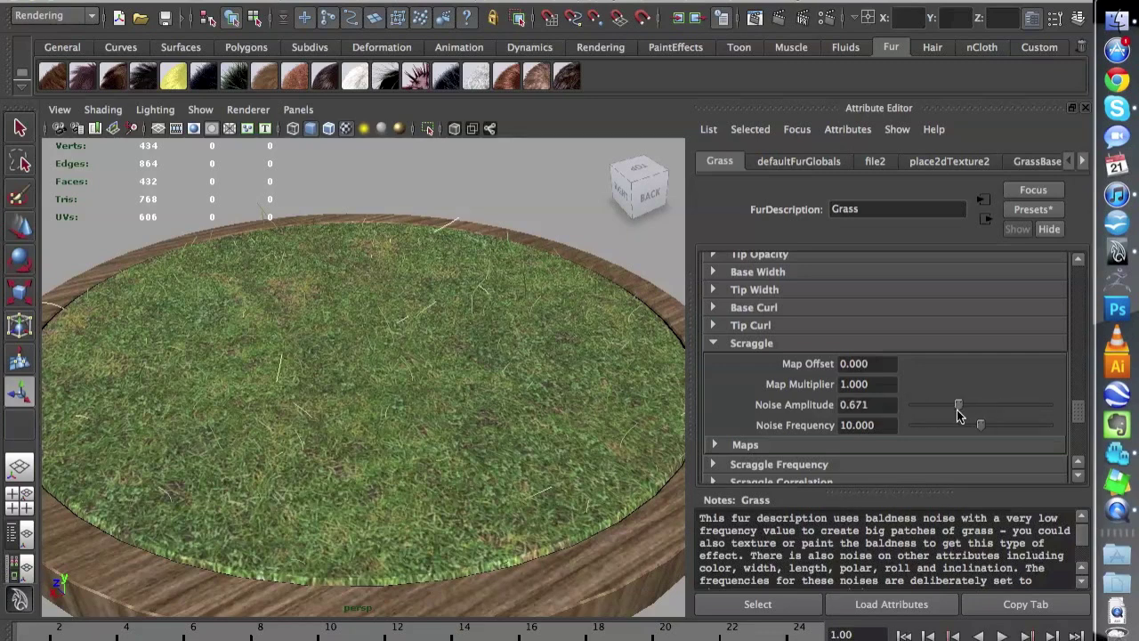
pyautogui.scroll(-2, 948, 428)
pyautogui.moveTo(953, 311); pyautogui.dragTo(917, 313)
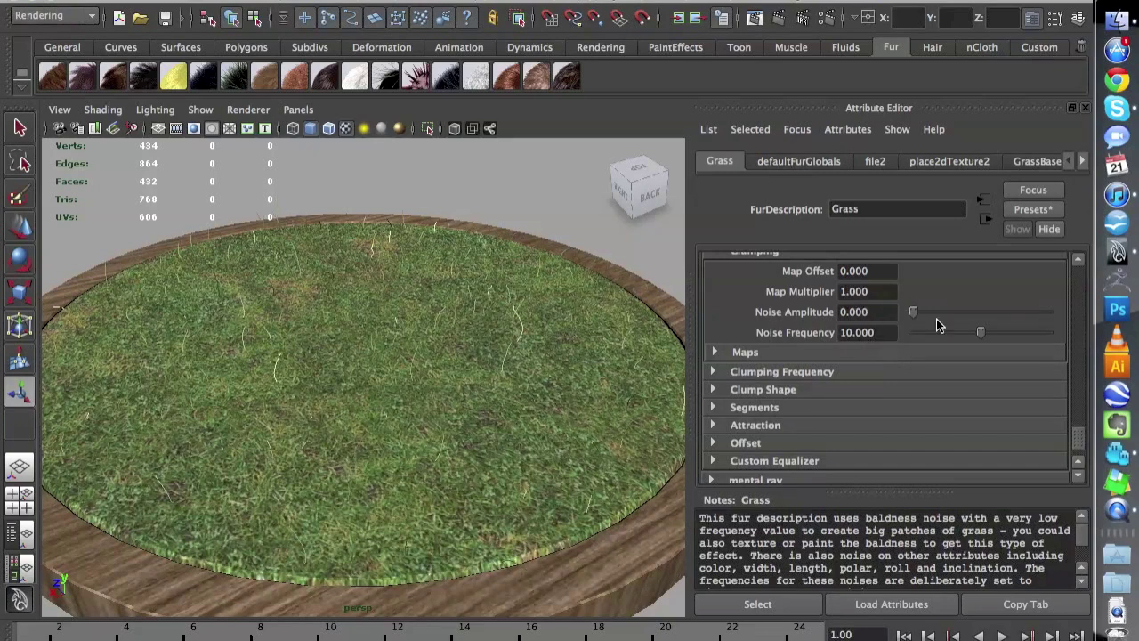
pyautogui.scroll(1, 945, 321)
pyautogui.click(754, 18)
# Step: Re-render the marked right-half region with the denser, unclumped grass
pyautogui.click(412, 59)
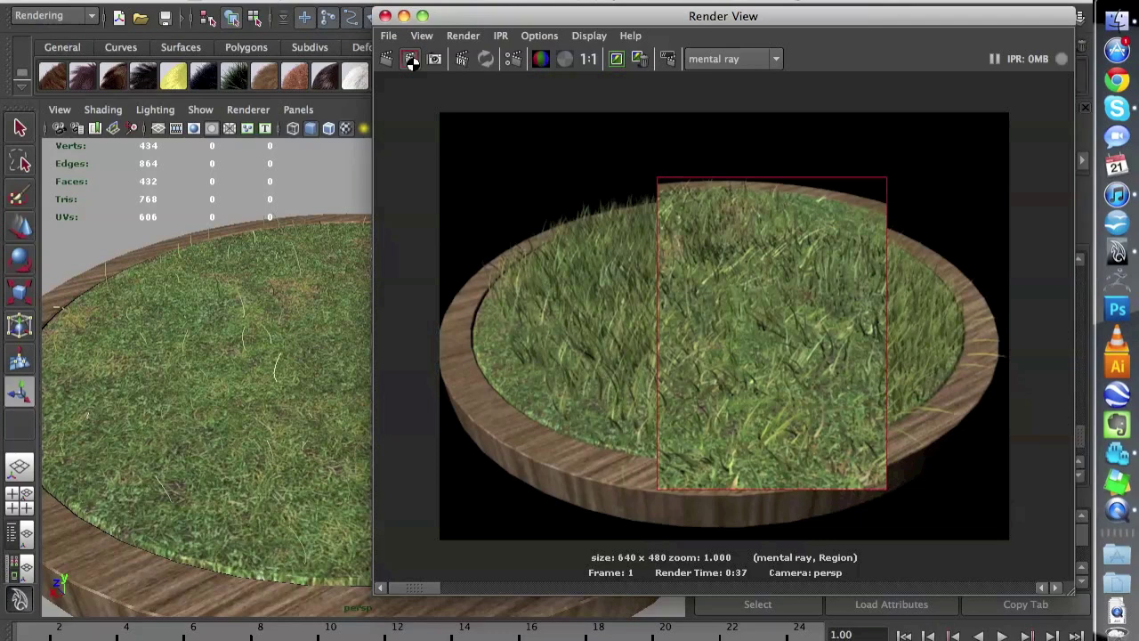